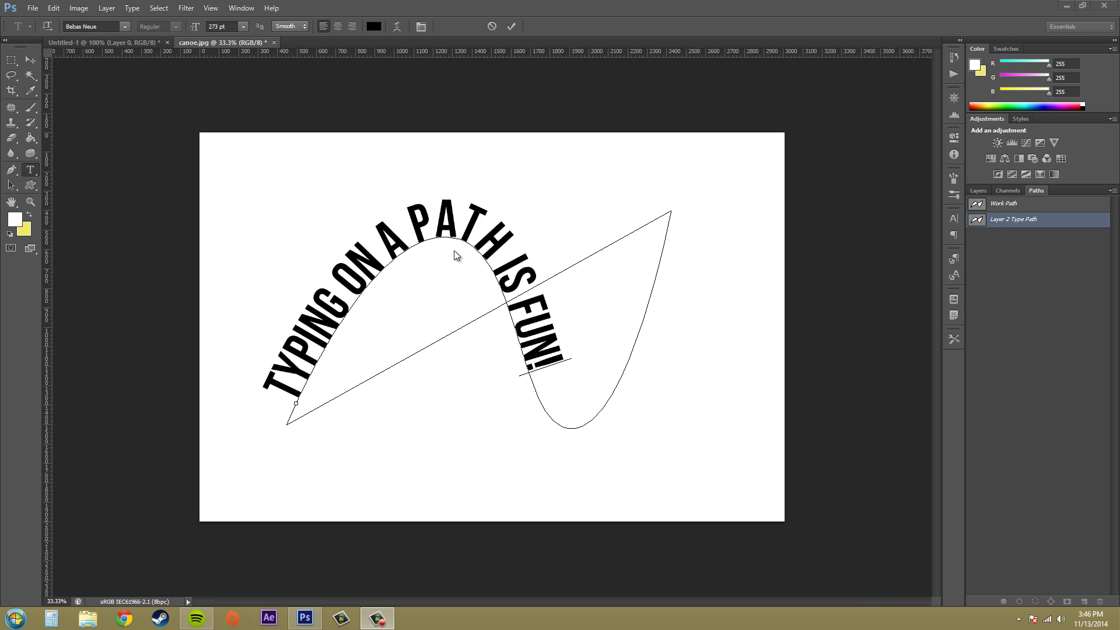
Commit the sample curved text and delete its layer, leaving the canvas blank.
{"action": "left_click", "coordinate": [999, 202]}
{"action": "left_click", "coordinate": [979, 191]}
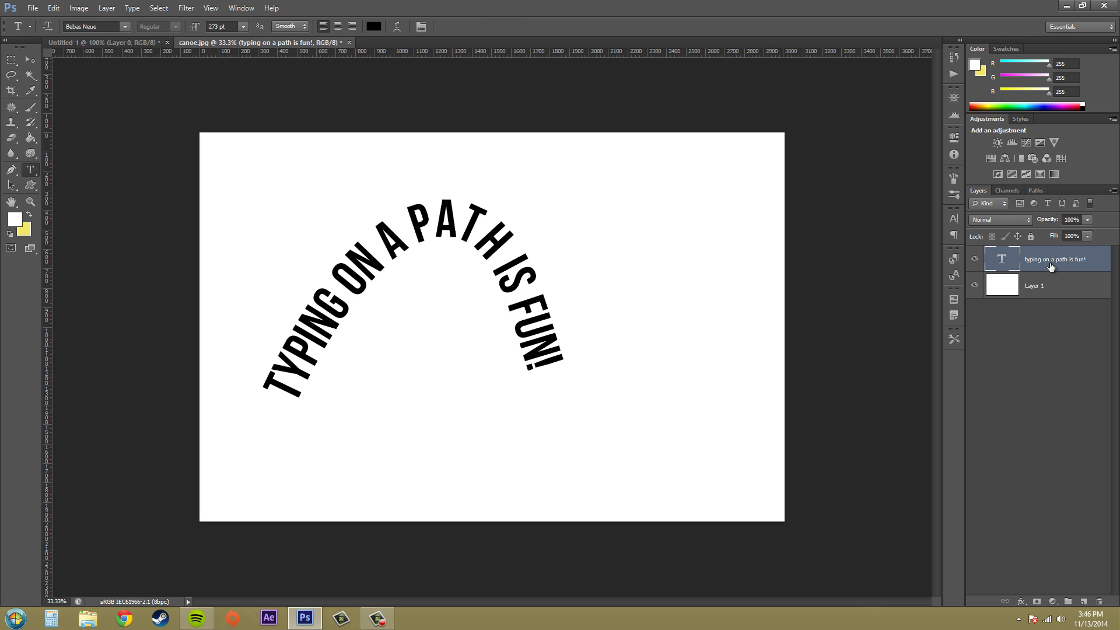
{"action": "key", "text": "Delete"}
{"action": "left_click", "coordinate": [1037, 191]}
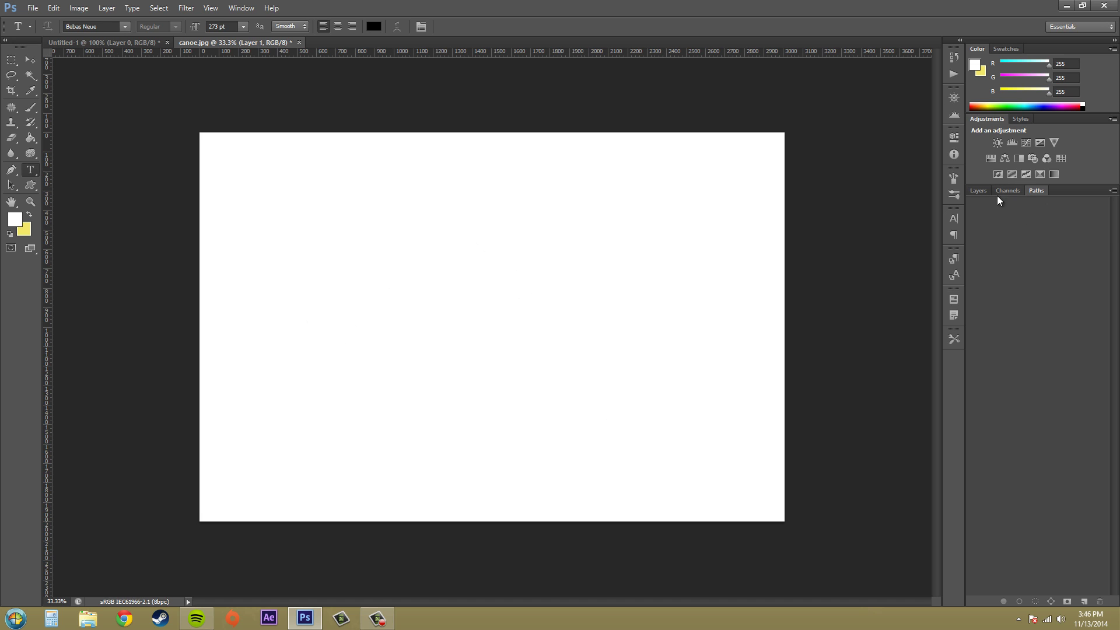
{"action": "left_click", "coordinate": [979, 191]}
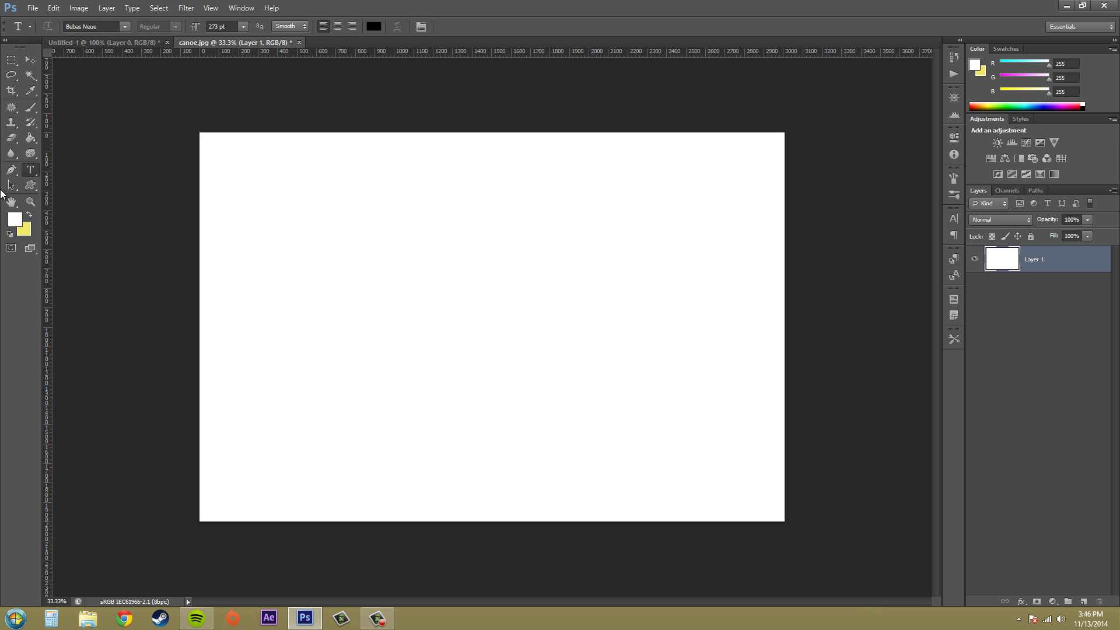
Draw a wavy S-shaped pen path from the lower left, over a peak and dip, to the upper right.
{"action": "left_click", "coordinate": [12, 170]}
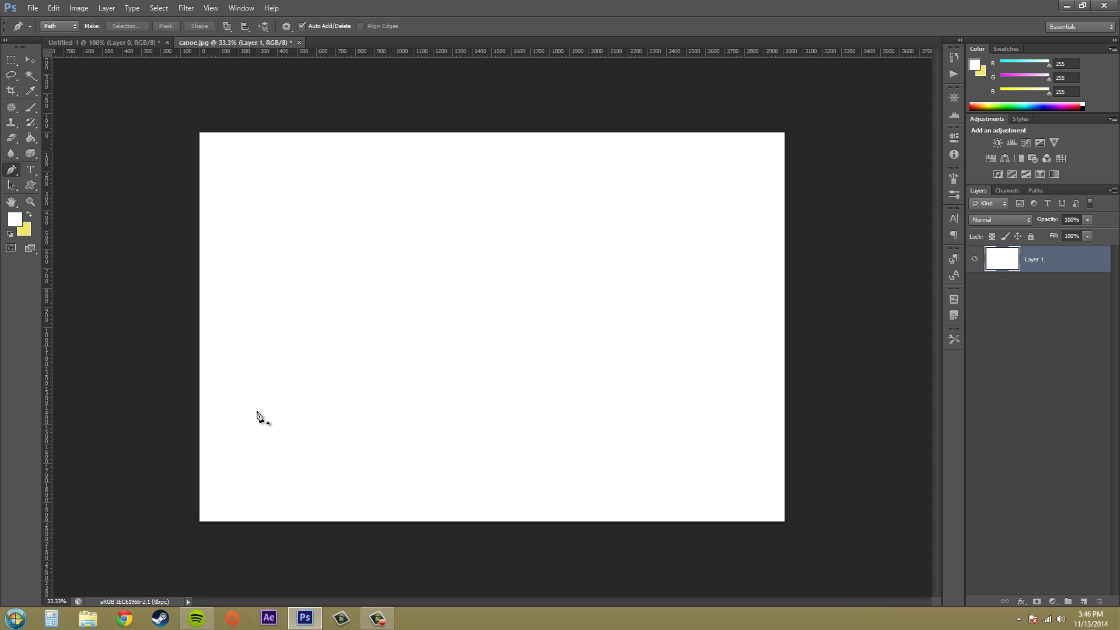
{"action": "left_click_drag", "start_coordinate": [275, 404], "coordinate": [273, 403]}
{"action": "left_click_drag", "start_coordinate": [418, 239], "coordinate": [482, 238]}
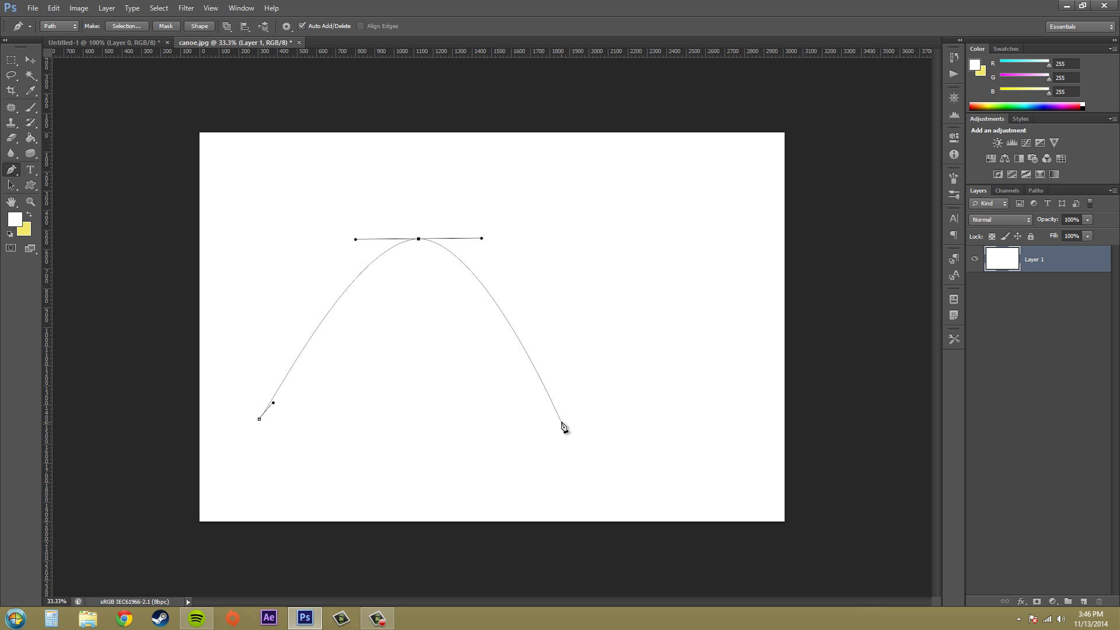
{"action": "left_click_drag", "start_coordinate": [561, 421], "coordinate": [617, 407]}
{"action": "left_click_drag", "start_coordinate": [688, 235], "coordinate": [677, 218]}
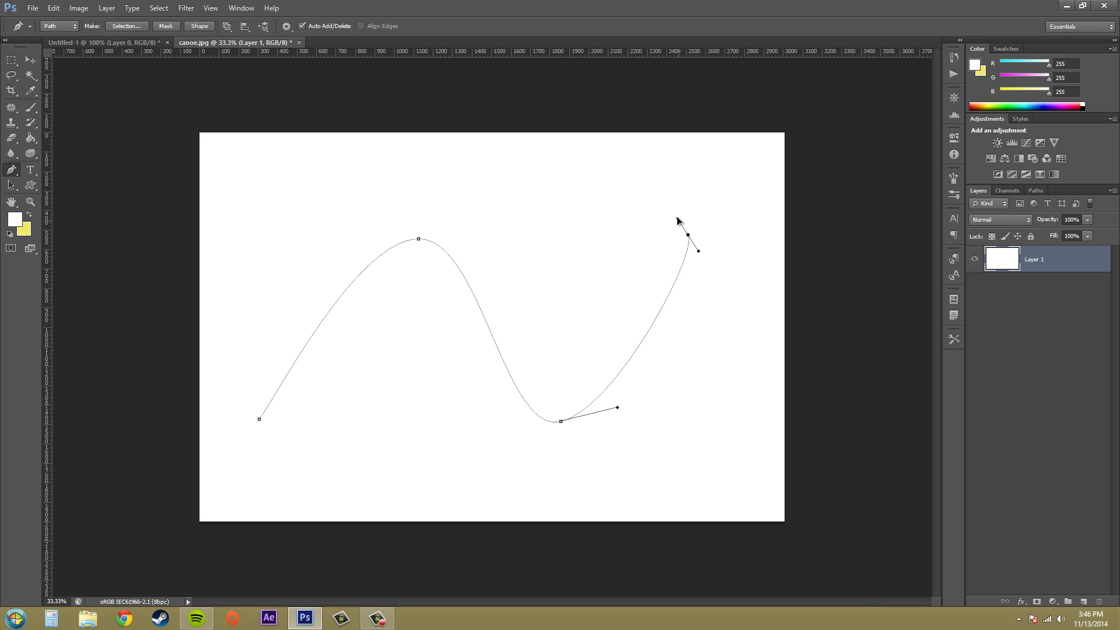
{"action": "left_click", "coordinate": [30, 60]}
{"action": "left_click", "coordinate": [1040, 192]}
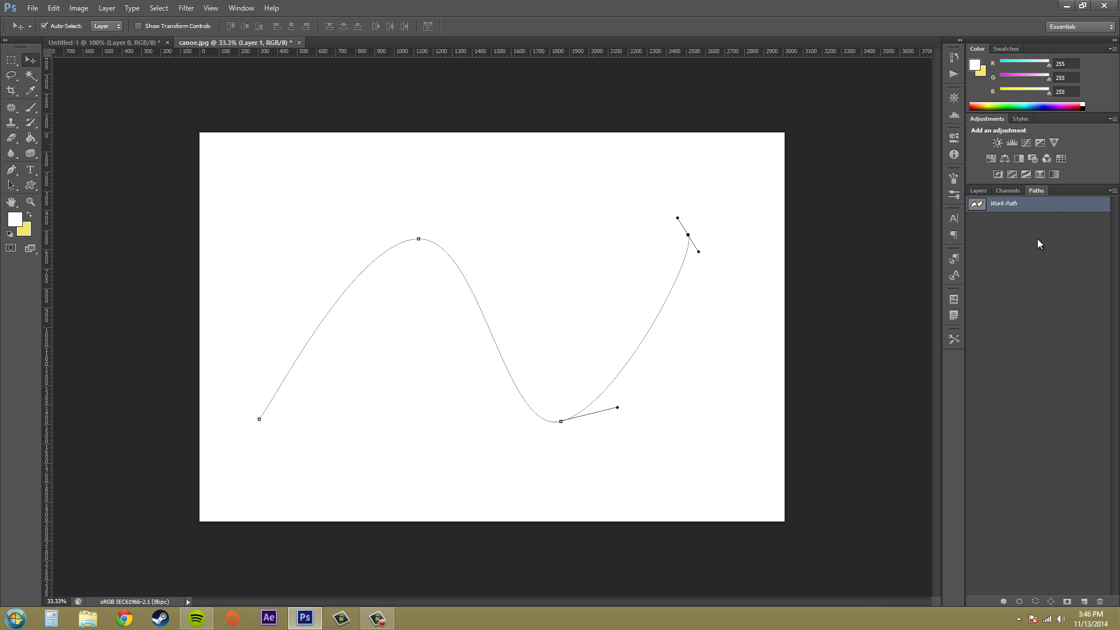
{"action": "left_click", "coordinate": [979, 191]}
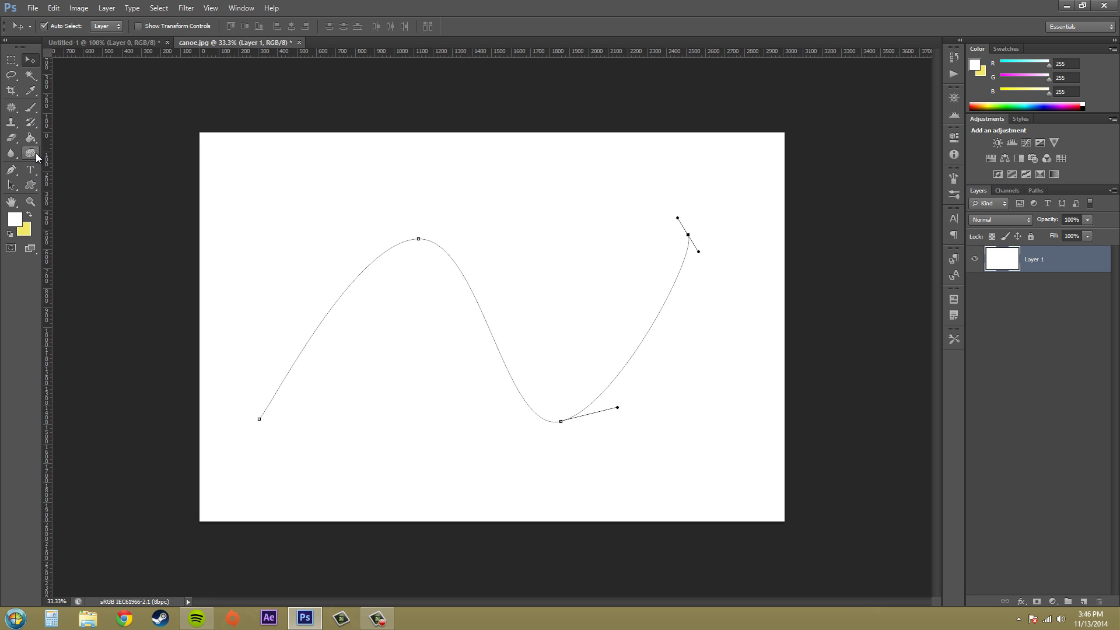
Type 'TYPING ON A PATH IS REALLY FUN' starting at the path's left end and commit it.
{"action": "left_click", "coordinate": [31, 170]}
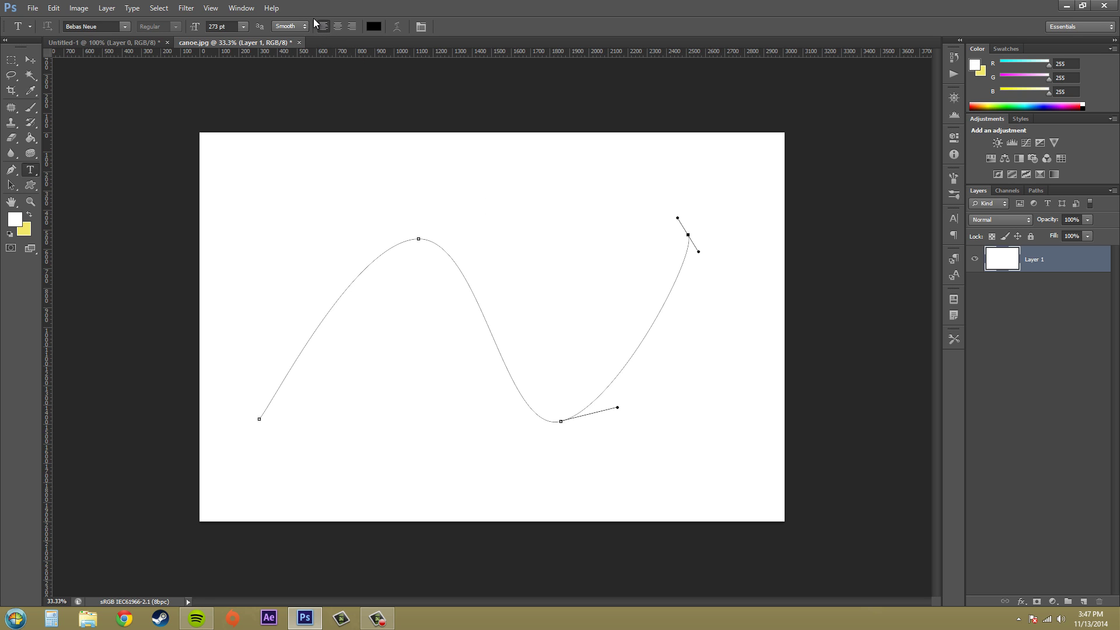
{"action": "left_click", "coordinate": [274, 397]}
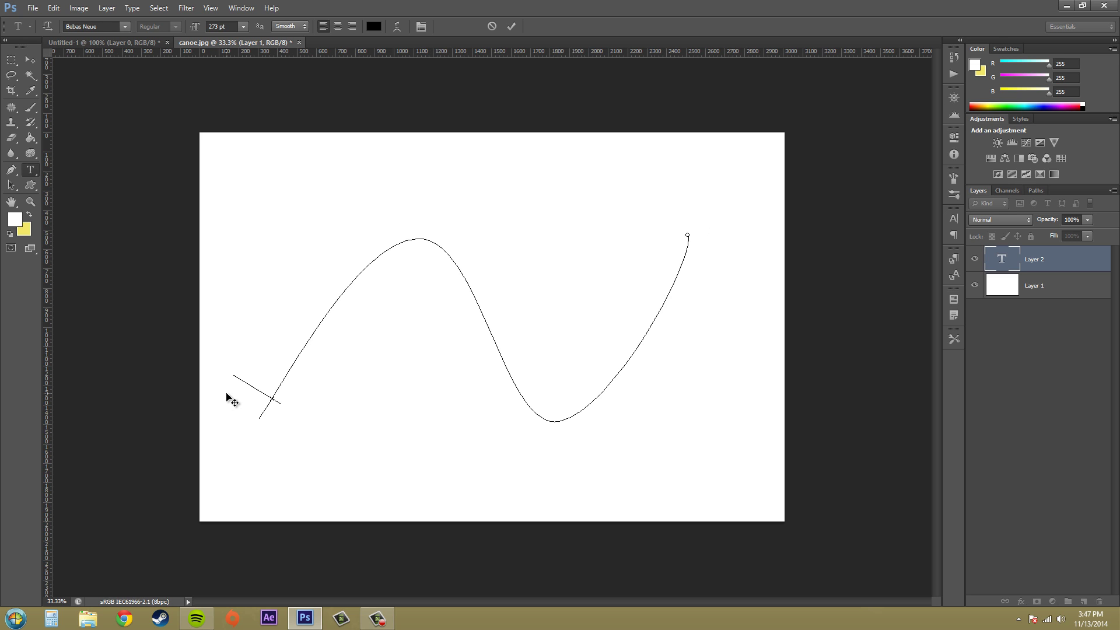
{"action": "type", "text": "TYP"}
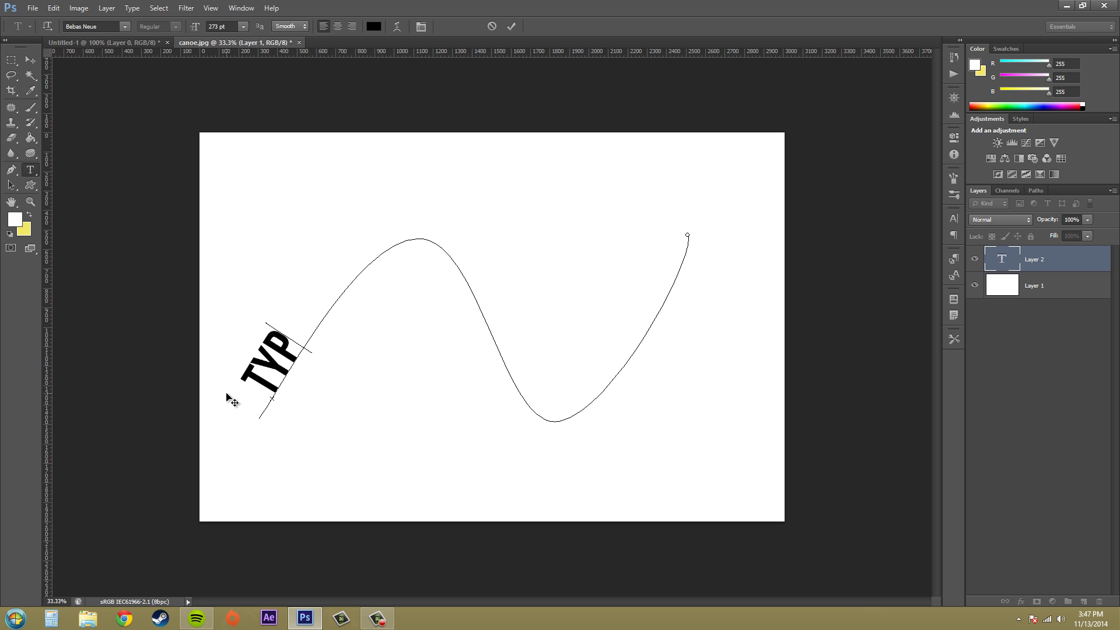
{"action": "type", "text": "ING ON A PATH IS REA"}
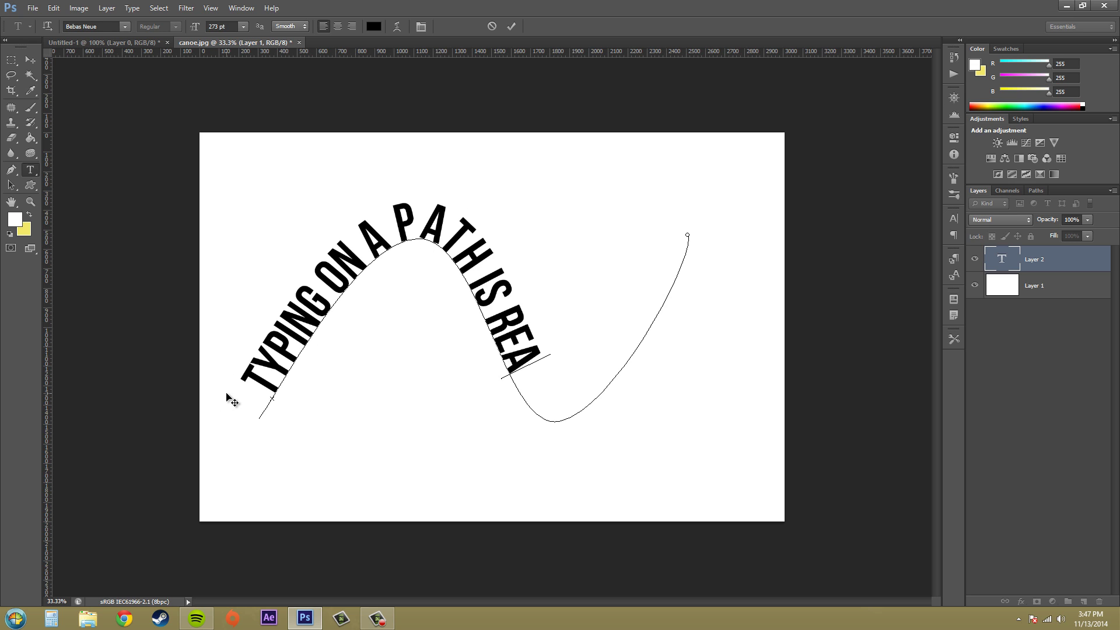
{"action": "type", "text": "LLY FUN"}
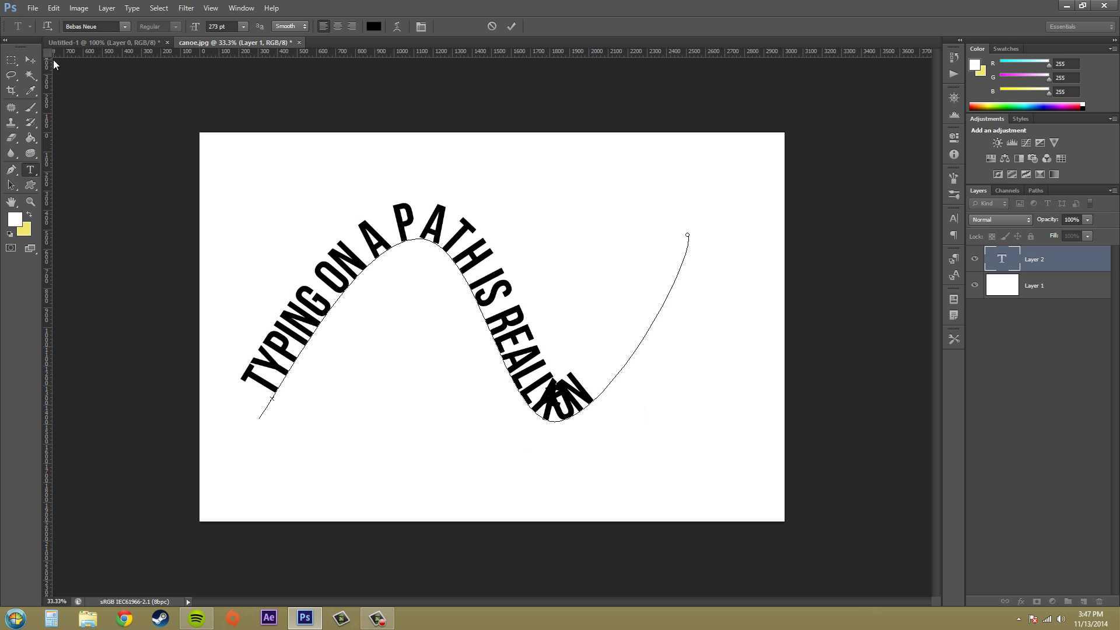
{"action": "left_click", "coordinate": [30, 60]}
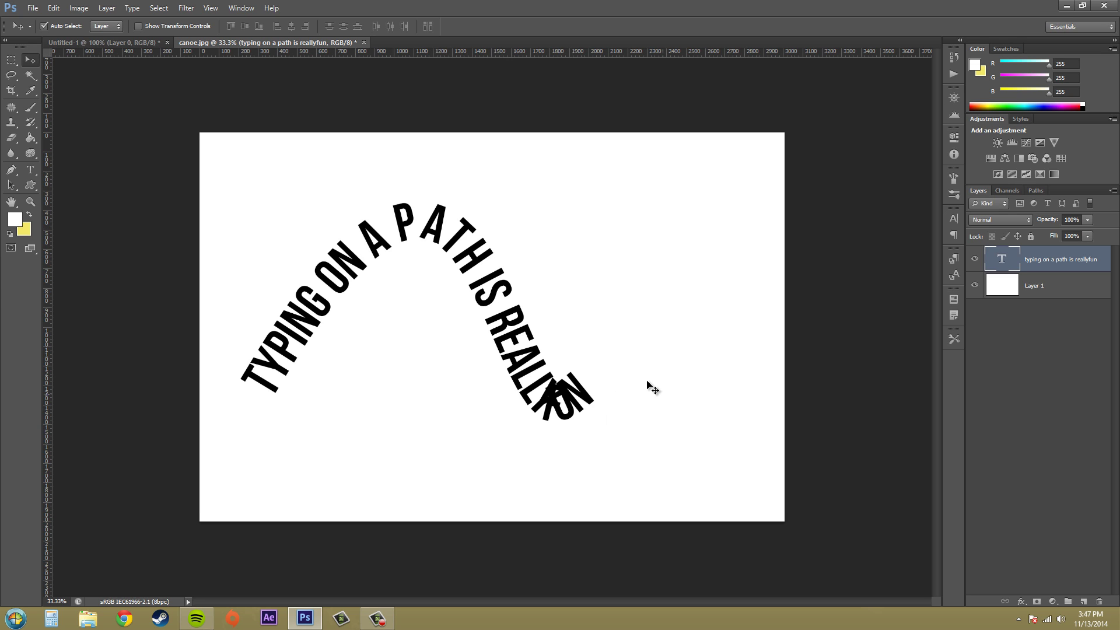
Select the text's path and show its anchors and handles with the Direct Selection tool.
{"action": "left_click", "coordinate": [1036, 191]}
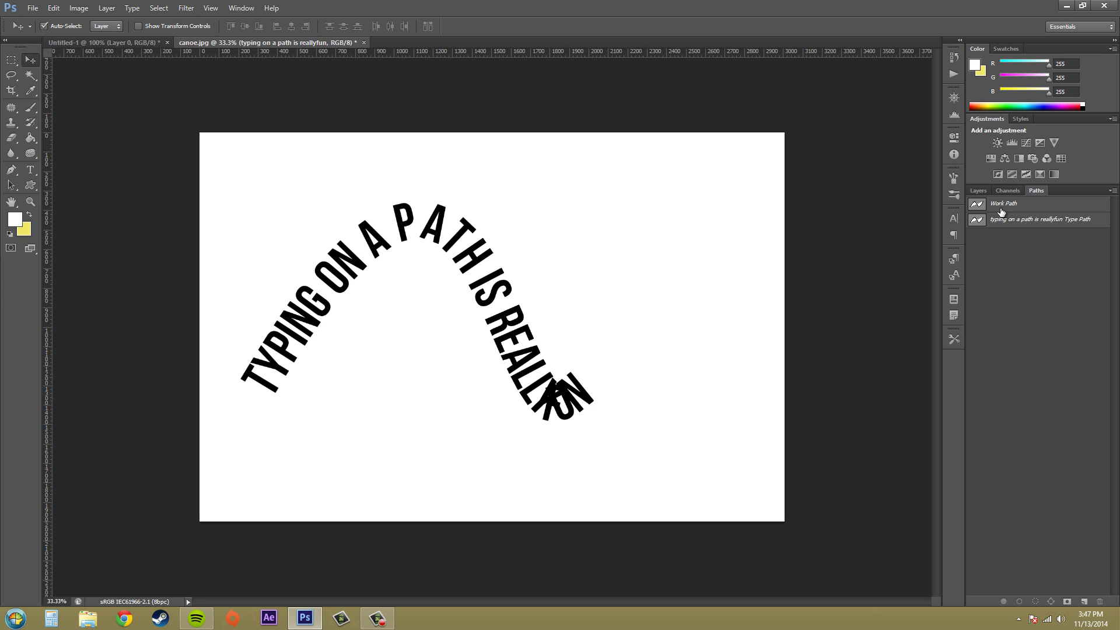
{"action": "left_click", "coordinate": [1023, 220]}
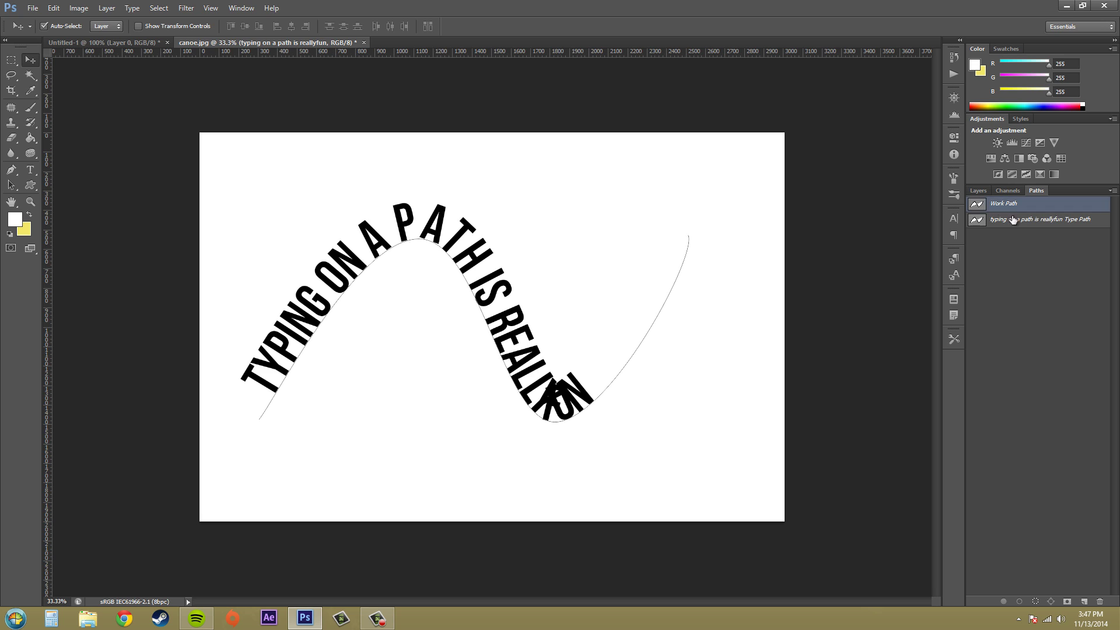
{"action": "left_click", "coordinate": [12, 185]}
{"action": "left_click", "coordinate": [12, 185]}
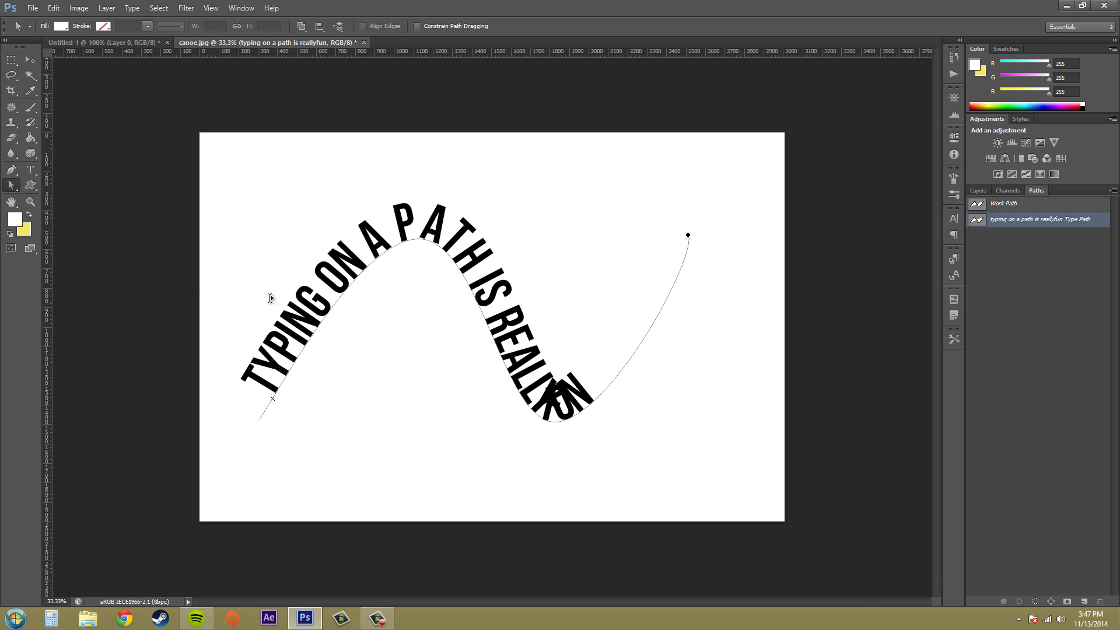
{"action": "left_click", "coordinate": [654, 321]}
Drag the bottom anchor and its left handle so the lower dip becomes deeper and wider.
{"action": "left_click_drag", "start_coordinate": [582, 430], "coordinate": [765, 426]}
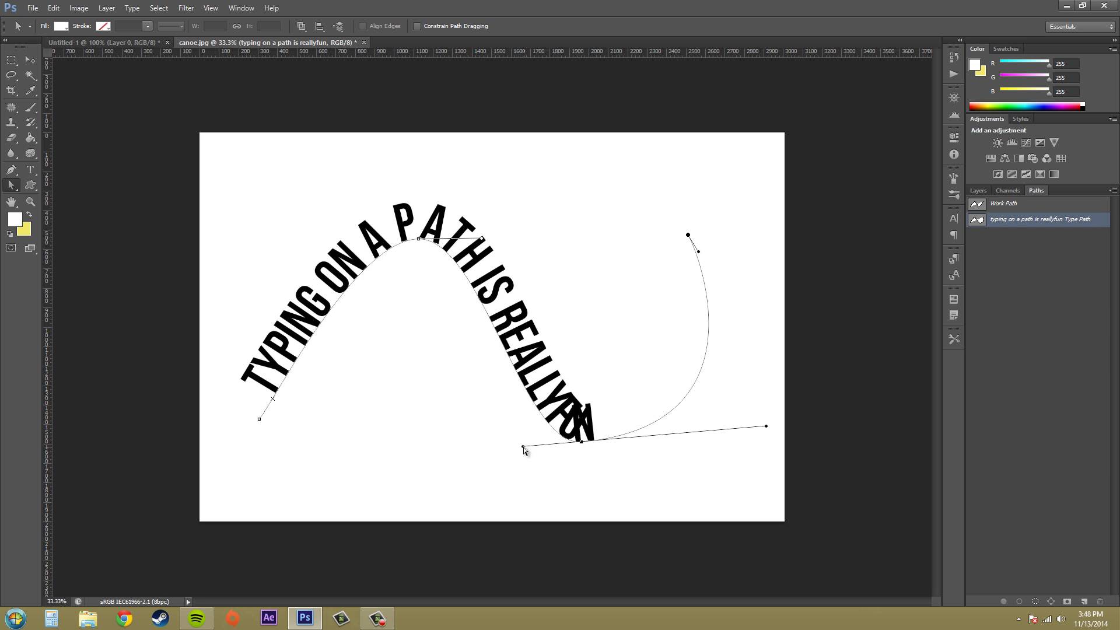
{"action": "left_click_drag", "start_coordinate": [523, 447], "coordinate": [422, 456]}
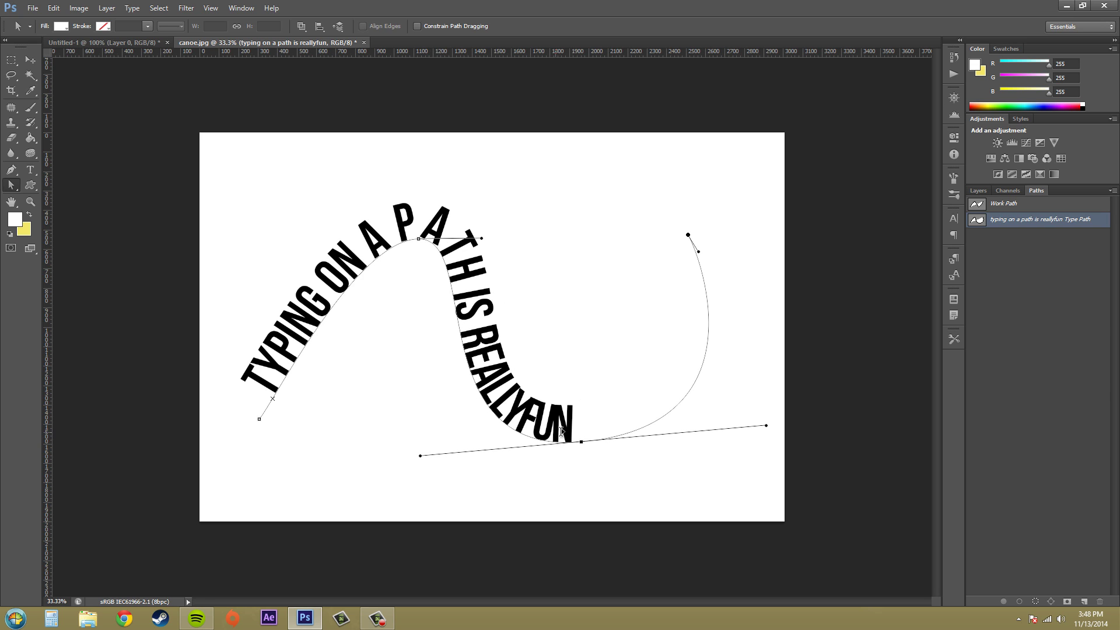
{"action": "left_click", "coordinate": [595, 438]}
{"action": "left_click_drag", "start_coordinate": [583, 442], "coordinate": [616, 457]}
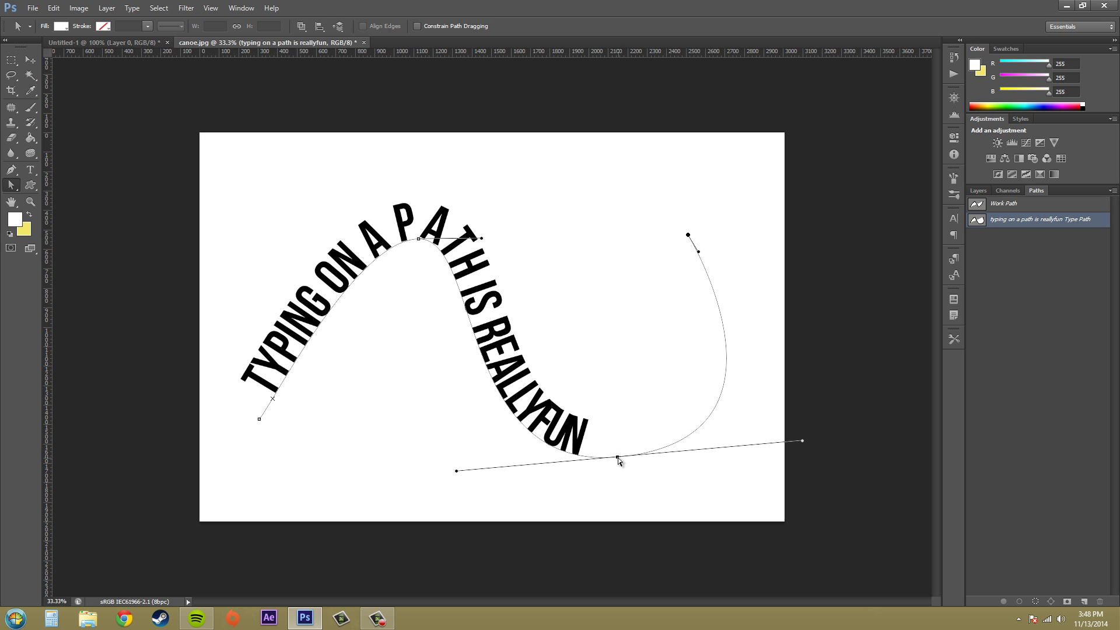
{"action": "left_click_drag", "start_coordinate": [458, 471], "coordinate": [341, 505]}
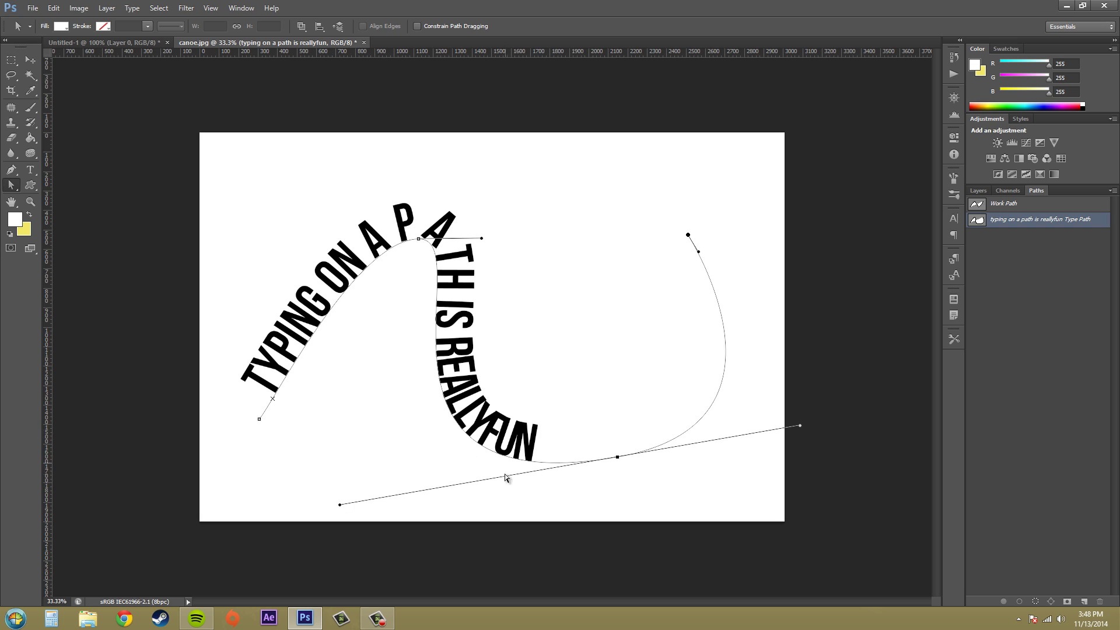
Edit the path text, placing the cursor between REALLY and FUN, then between F and UN.
{"action": "left_click", "coordinate": [28, 173]}
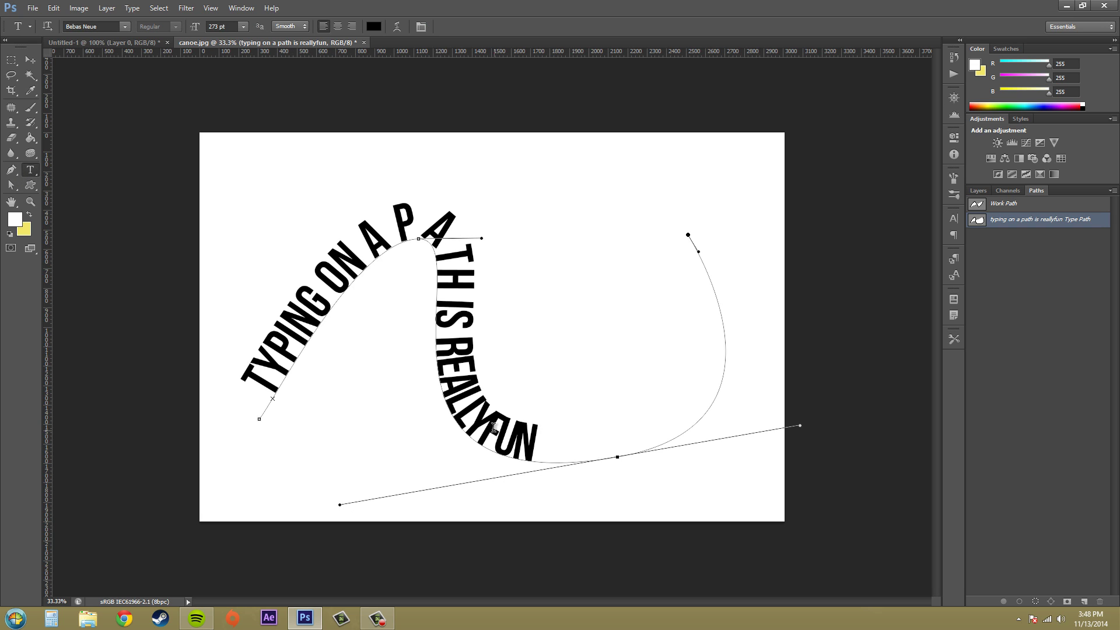
{"action": "left_click", "coordinate": [978, 191]}
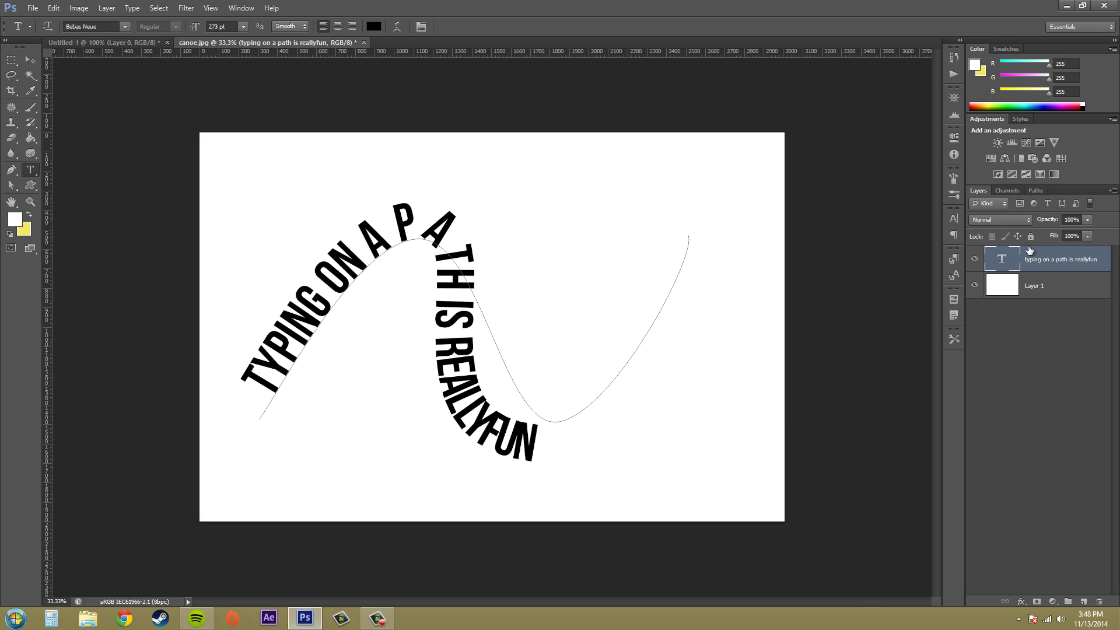
{"action": "left_click", "coordinate": [480, 427]}
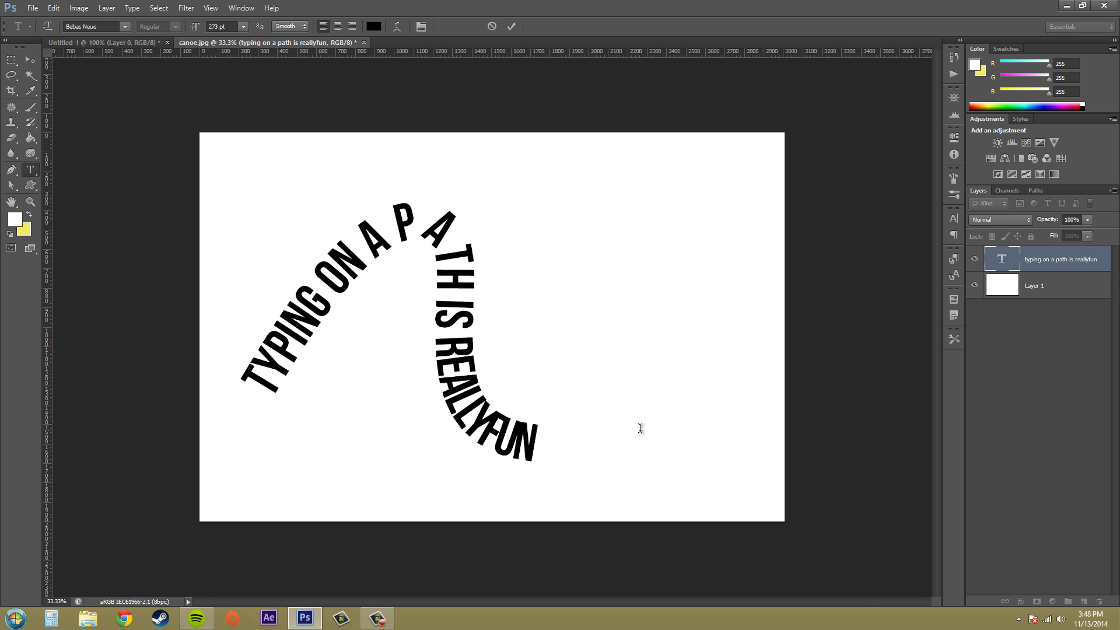
{"action": "left_click", "coordinate": [516, 444]}
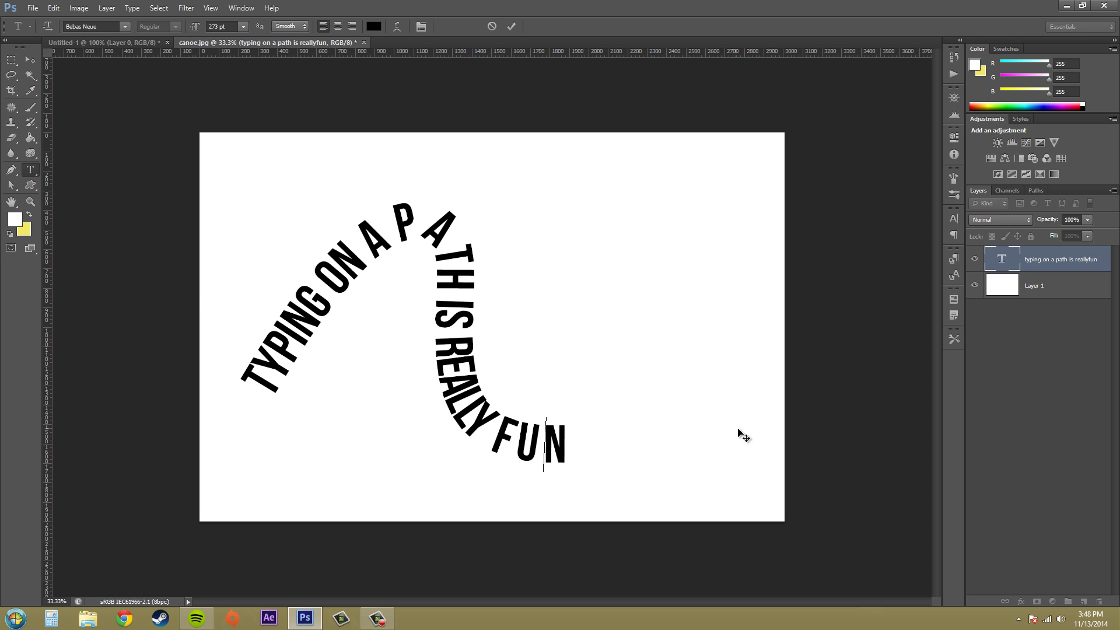
Reshape the path's right end into a tall upswing and adjust its left part.
{"action": "left_click", "coordinate": [10, 186]}
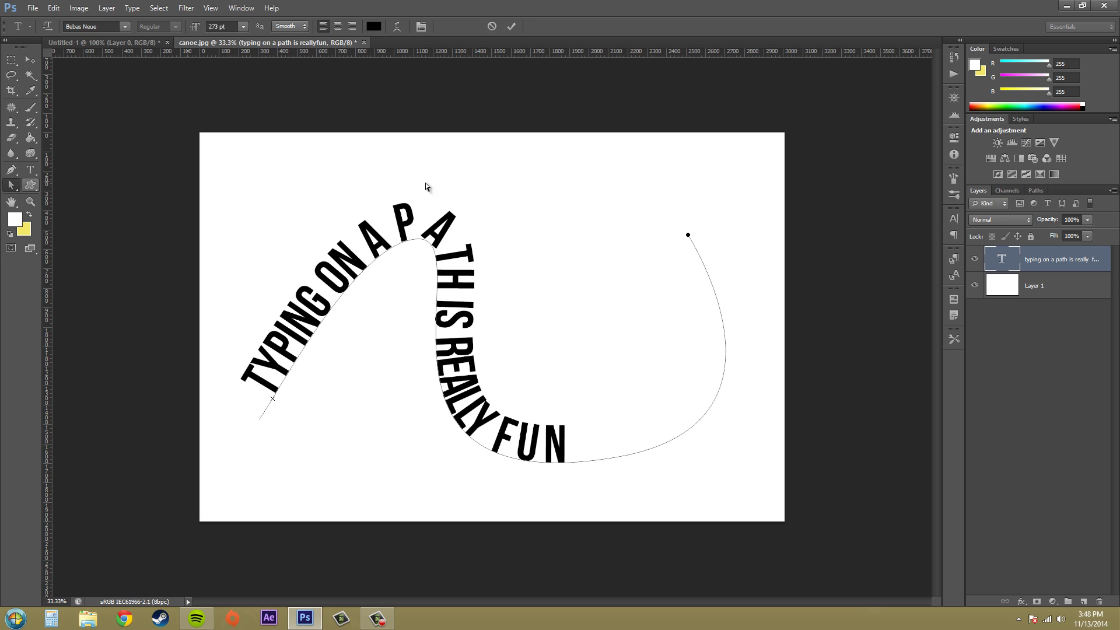
{"action": "left_click", "coordinate": [689, 236]}
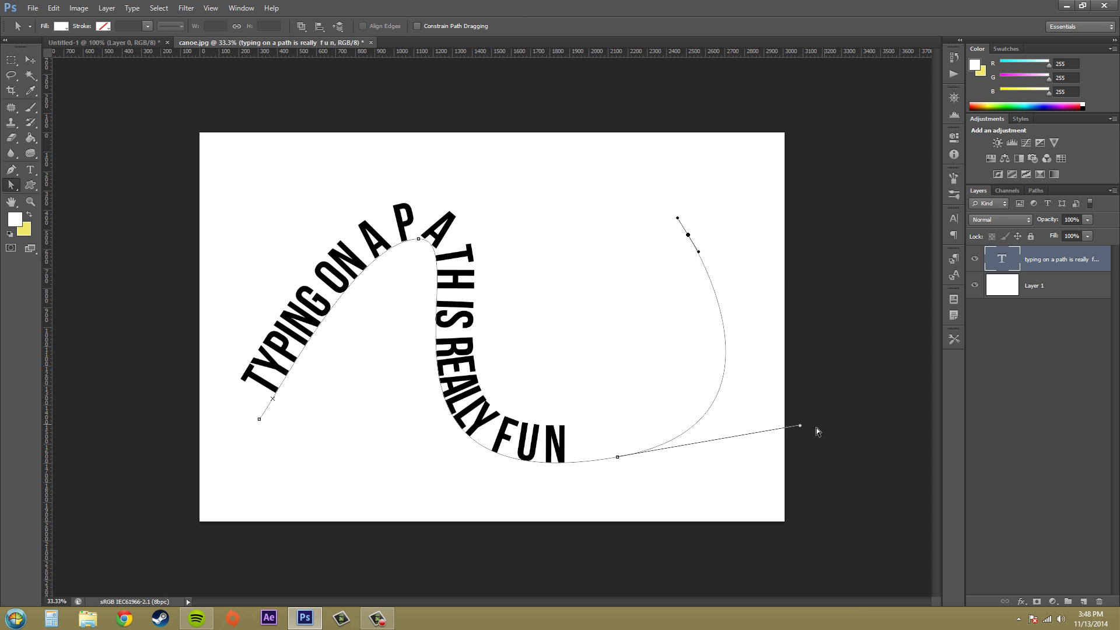
{"action": "left_click_drag", "start_coordinate": [787, 429], "coordinate": [678, 450]}
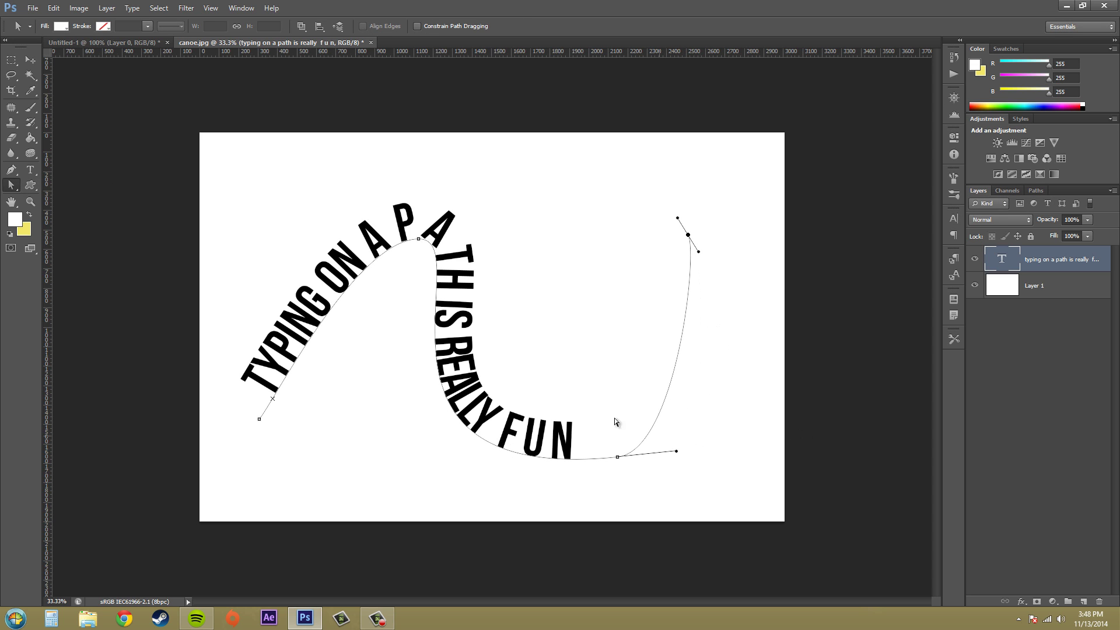
{"action": "left_click_drag", "start_coordinate": [417, 244], "coordinate": [429, 242]}
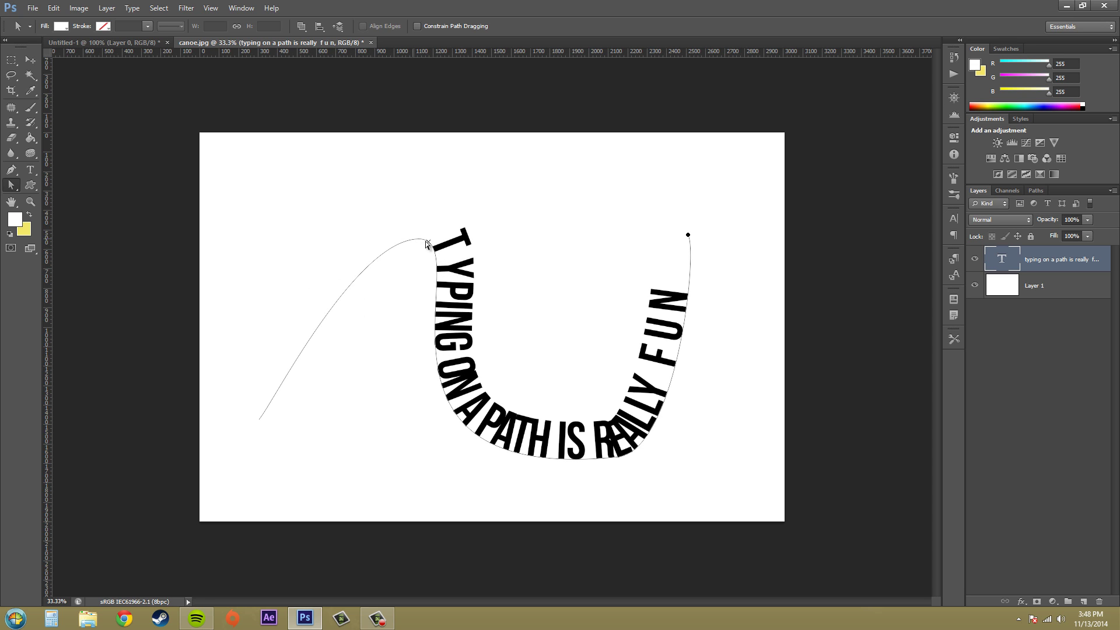
{"action": "left_click", "coordinate": [304, 352]}
{"action": "left_click_drag", "start_coordinate": [397, 242], "coordinate": [416, 260]}
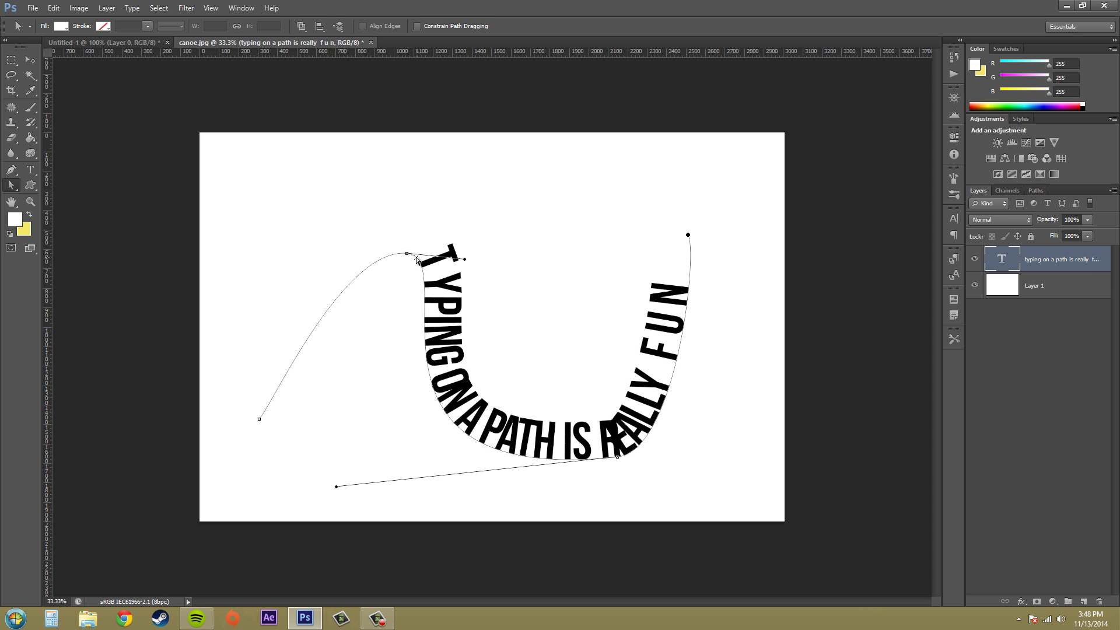
{"action": "left_click", "coordinate": [298, 351]}
{"action": "left_click", "coordinate": [290, 366]}
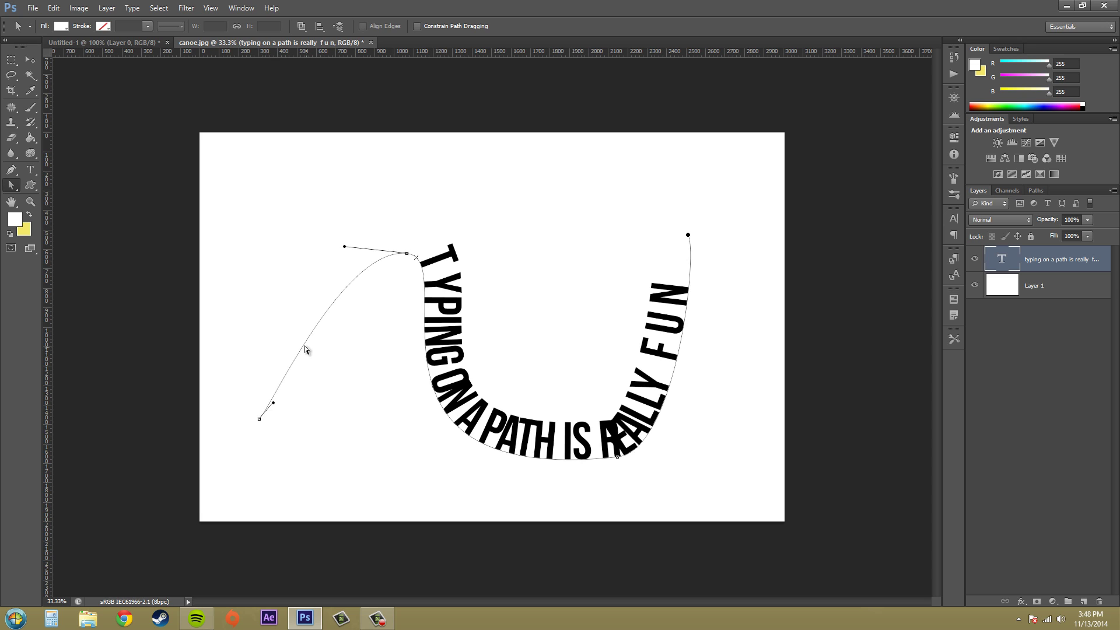
{"action": "left_click", "coordinate": [713, 277]}
Slide the text's start marker along the curve until it begins near the left end.
{"action": "left_click_drag", "start_coordinate": [416, 258], "coordinate": [419, 264]}
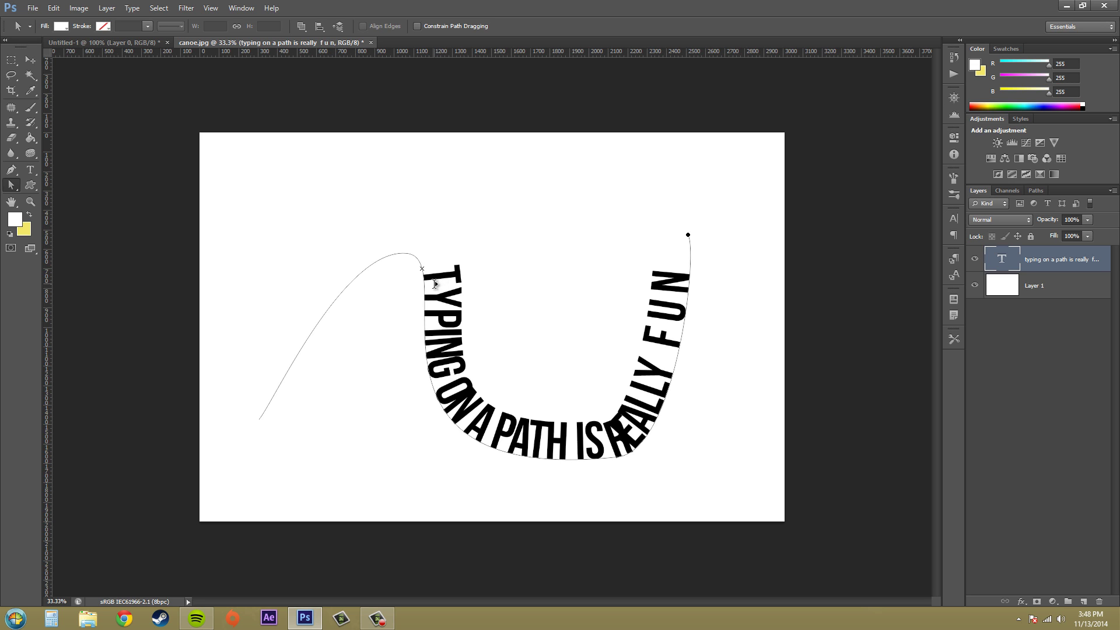
{"action": "mouse_move", "coordinate": [423, 266]}
{"action": "left_mouse_down"}
{"action": "mouse_move", "coordinate": [411, 254]}
{"action": "mouse_move", "coordinate": [372, 258]}
{"action": "mouse_move", "coordinate": [312, 318]}
{"action": "mouse_move", "coordinate": [431, 260]}
{"action": "left_mouse_up"}
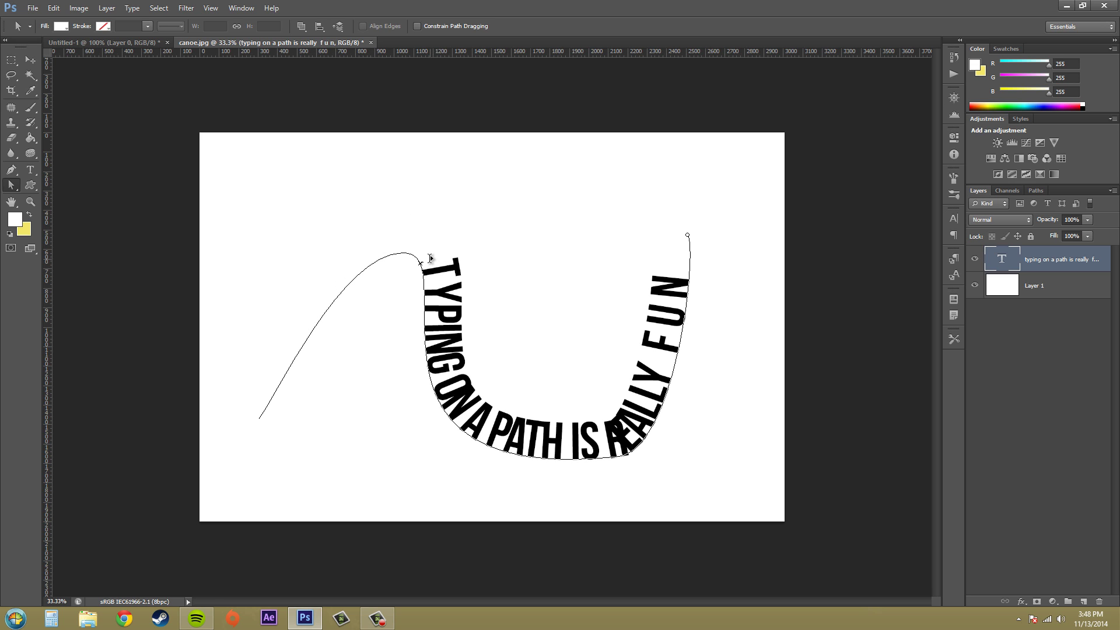
{"action": "mouse_move", "coordinate": [430, 258]}
{"action": "left_mouse_down"}
{"action": "mouse_move", "coordinate": [387, 254]}
{"action": "mouse_move", "coordinate": [354, 272]}
{"action": "mouse_move", "coordinate": [264, 393]}
{"action": "mouse_move", "coordinate": [279, 370]}
{"action": "mouse_move", "coordinate": [276, 389]}
{"action": "left_mouse_up"}
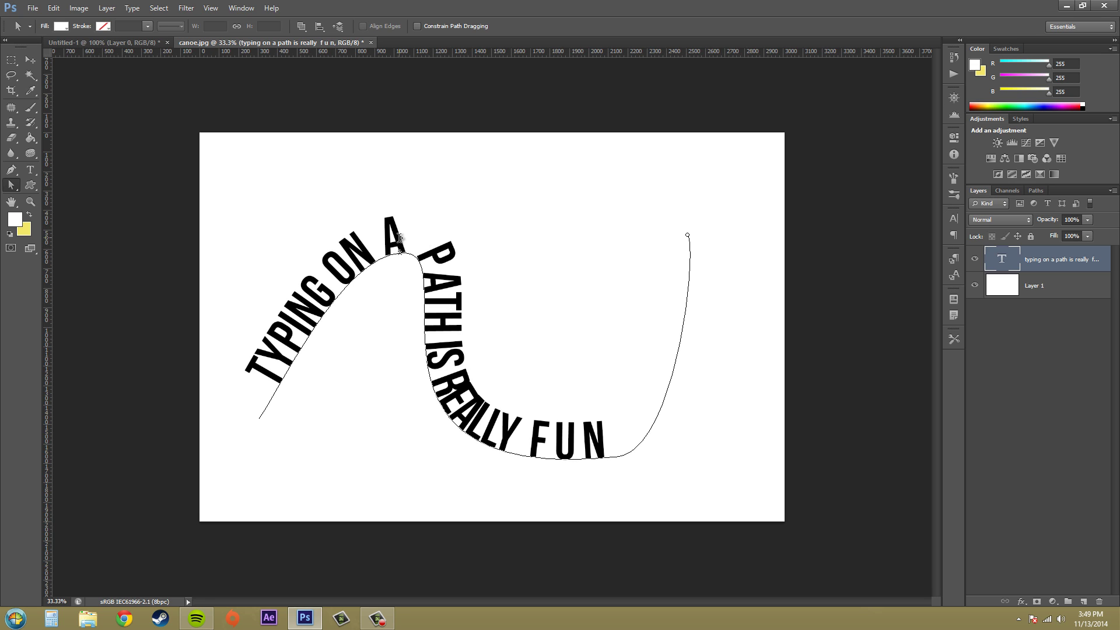
{"action": "left_click_drag", "start_coordinate": [400, 236], "coordinate": [513, 248]}
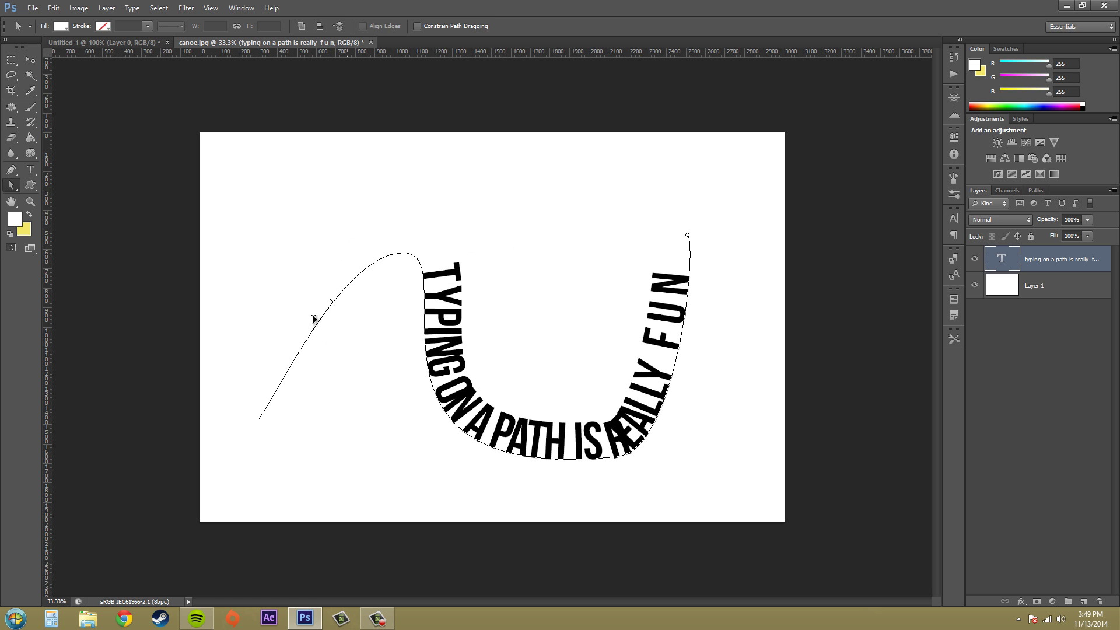
{"action": "left_click_drag", "start_coordinate": [268, 382], "coordinate": [294, 381]}
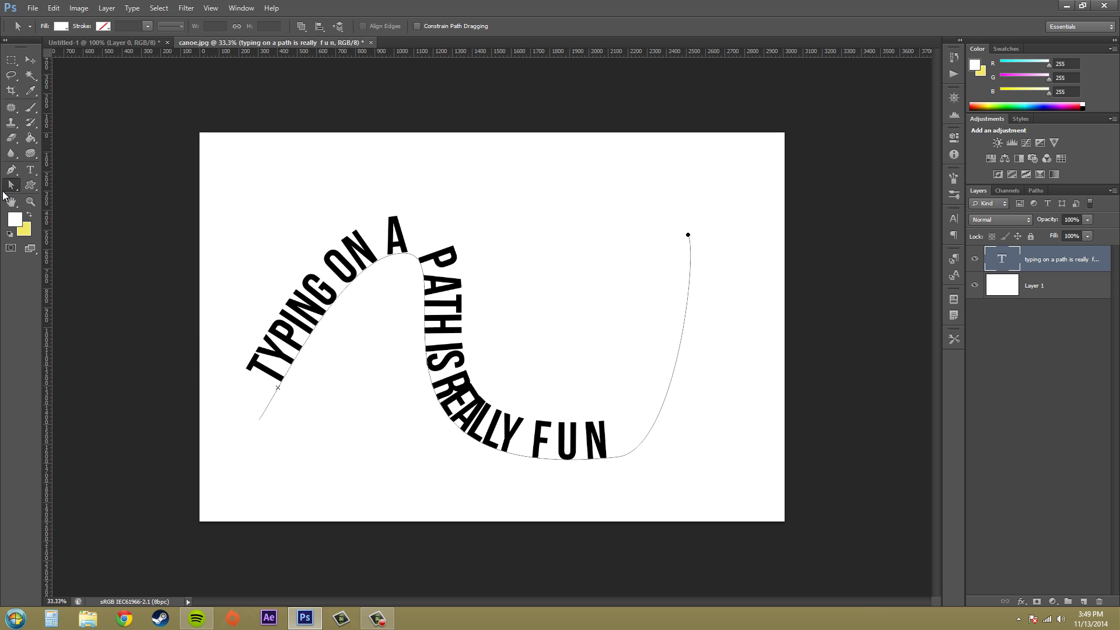
Flip the path text to the other side and back, then shift where it ends along the wave.
{"action": "left_click_drag", "start_coordinate": [14, 186], "coordinate": [42, 185]}
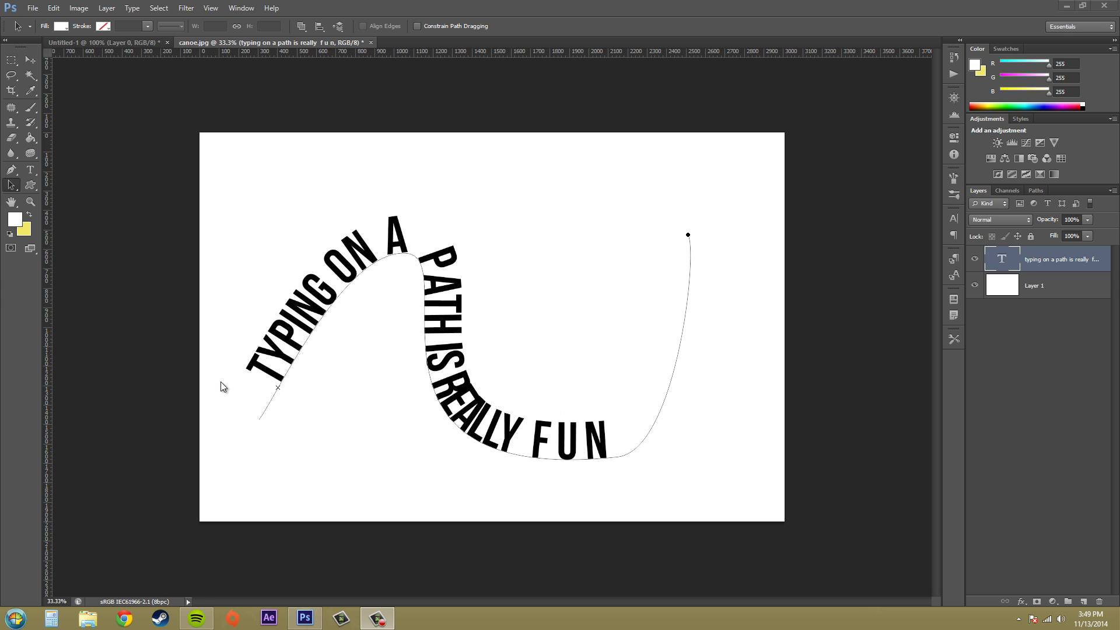
{"action": "left_click", "coordinate": [275, 389]}
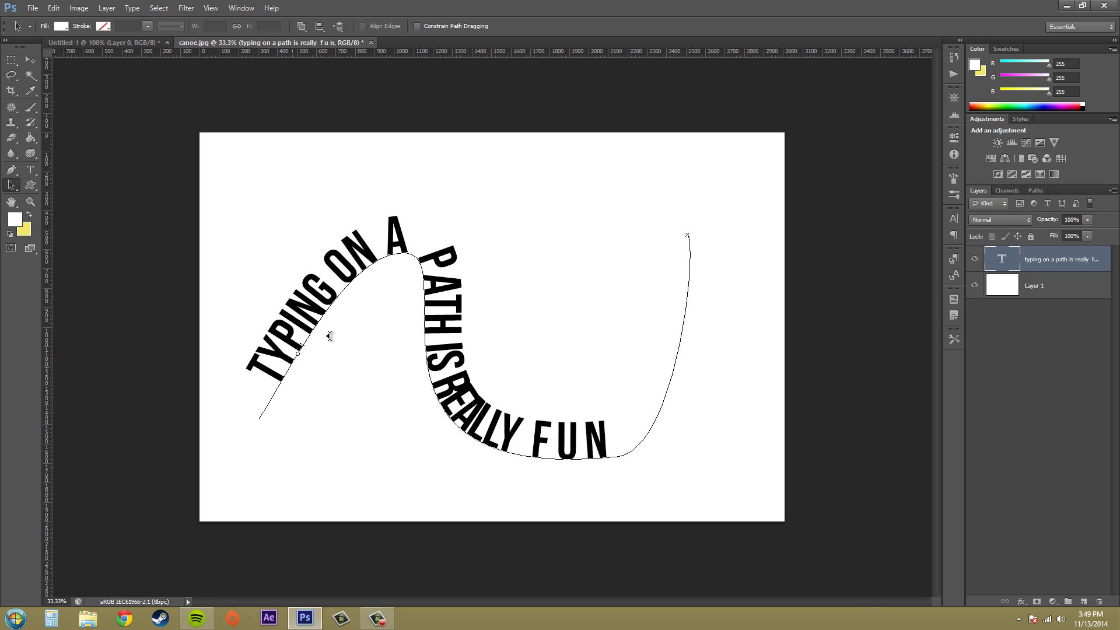
{"action": "left_click_drag", "start_coordinate": [409, 319], "coordinate": [516, 341]}
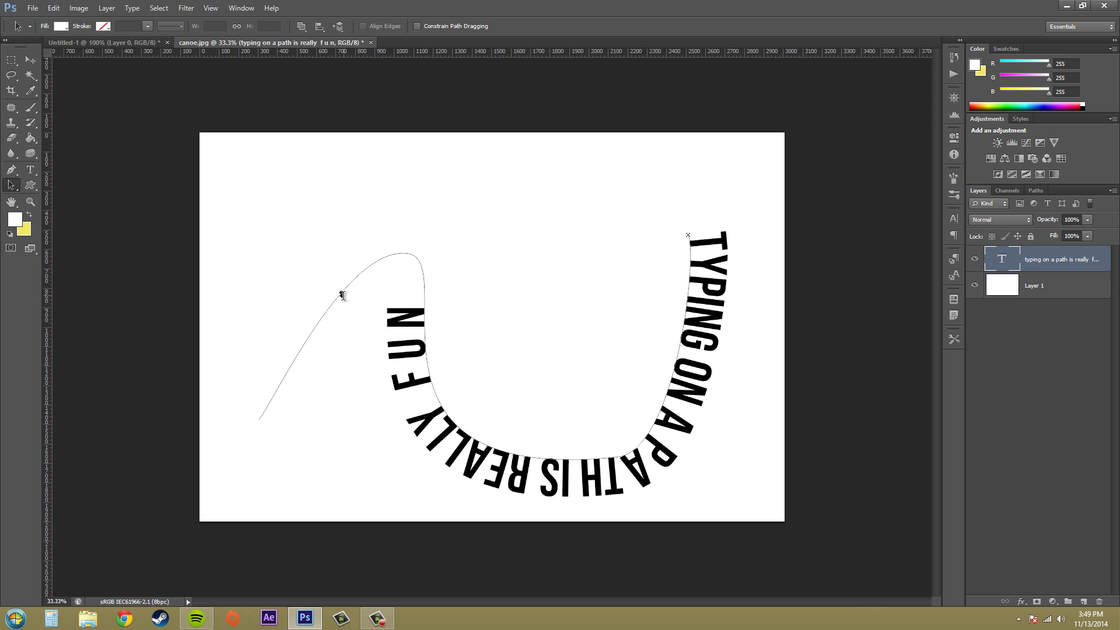
{"action": "left_click_drag", "start_coordinate": [332, 297], "coordinate": [425, 313]}
{"action": "mouse_move", "coordinate": [551, 317]}
{"action": "left_mouse_down"}
{"action": "mouse_move", "coordinate": [583, 307]}
{"action": "mouse_move", "coordinate": [358, 296]}
{"action": "mouse_move", "coordinate": [271, 315]}
{"action": "mouse_move", "coordinate": [257, 344]}
{"action": "left_mouse_up"}
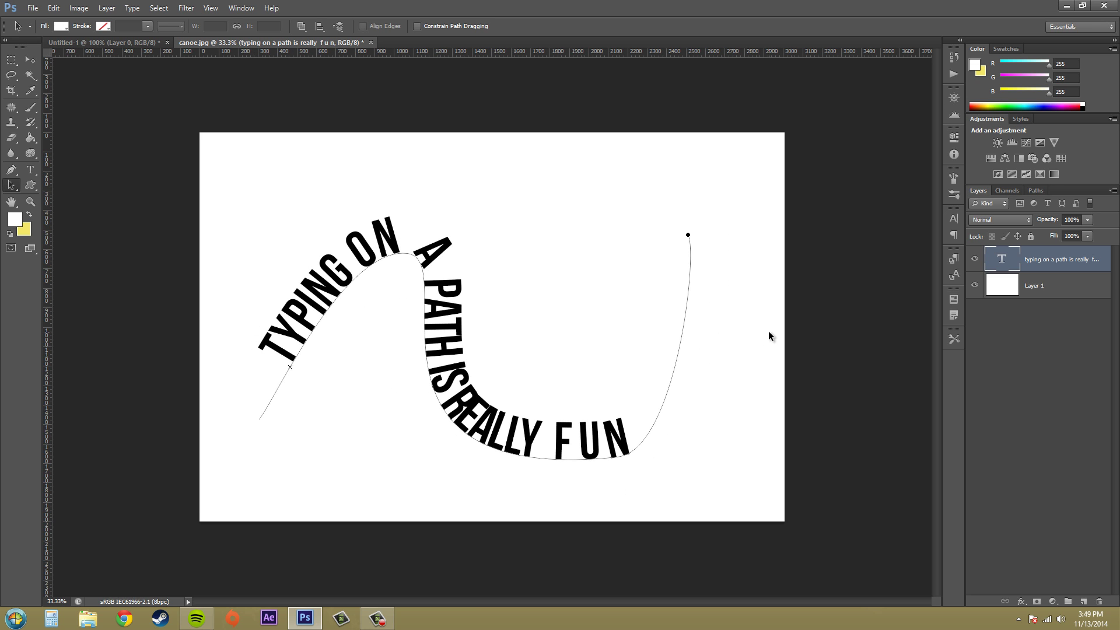